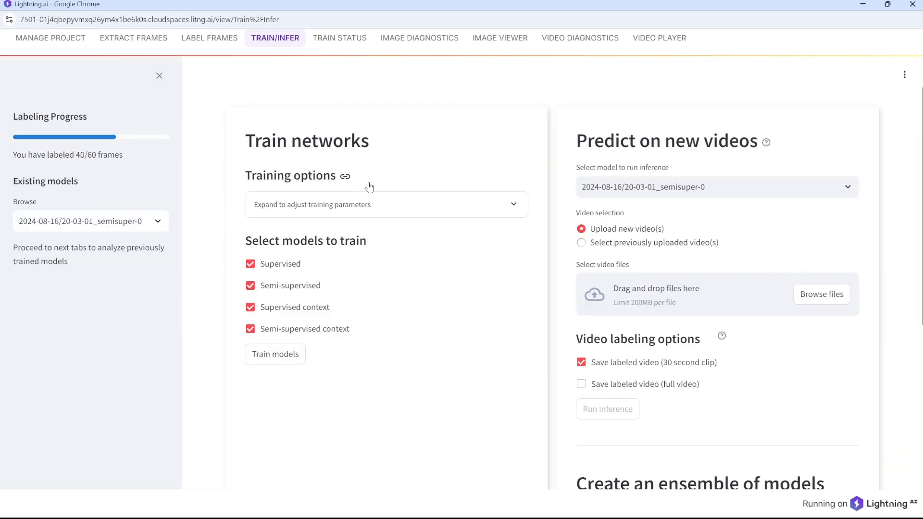
# Select the 2024-08-16/20-03-01_semisuper-0 and 2024-08-16/20-03-00_super-0 models for ensembling.
pyautogui.scroll(-5, 645, 213)
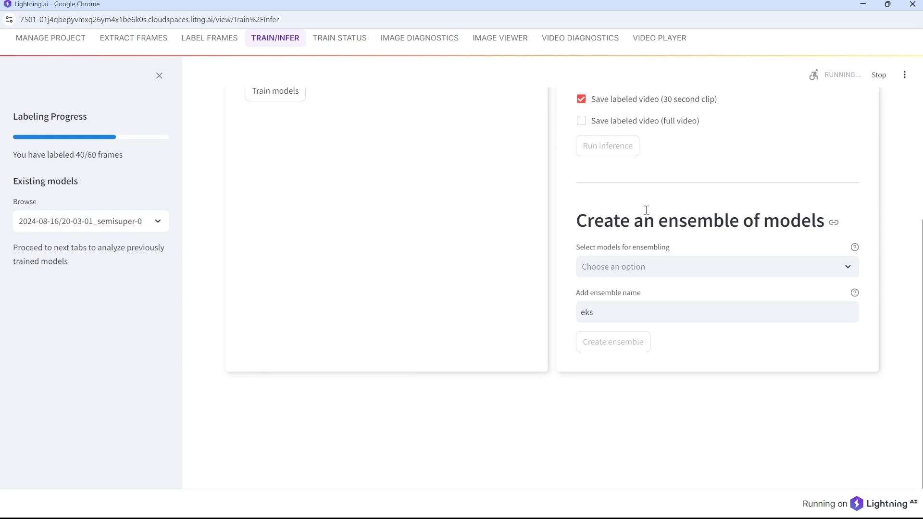
pyautogui.click(694, 267)
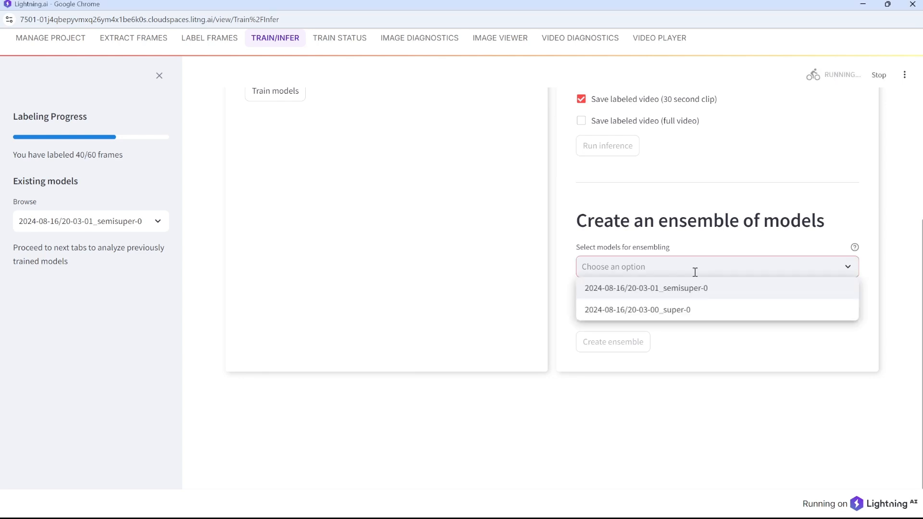
pyautogui.click(694, 288)
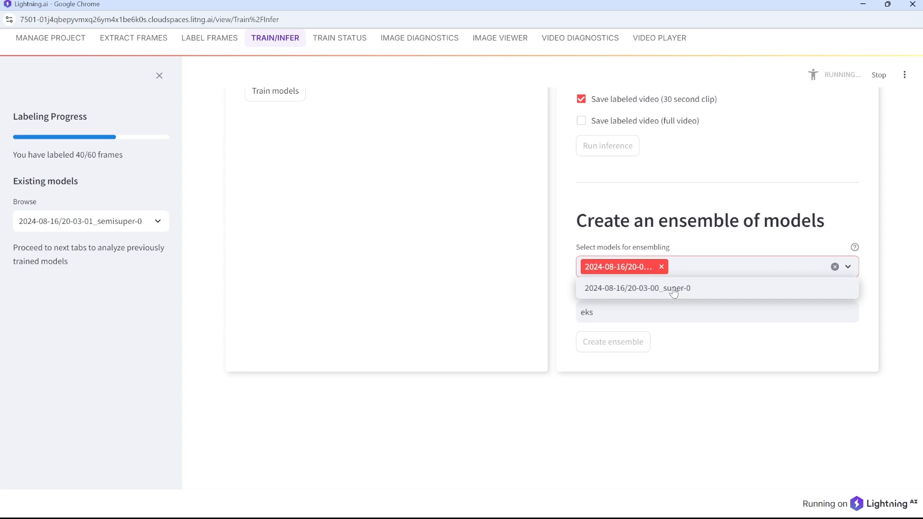
pyautogui.click(675, 290)
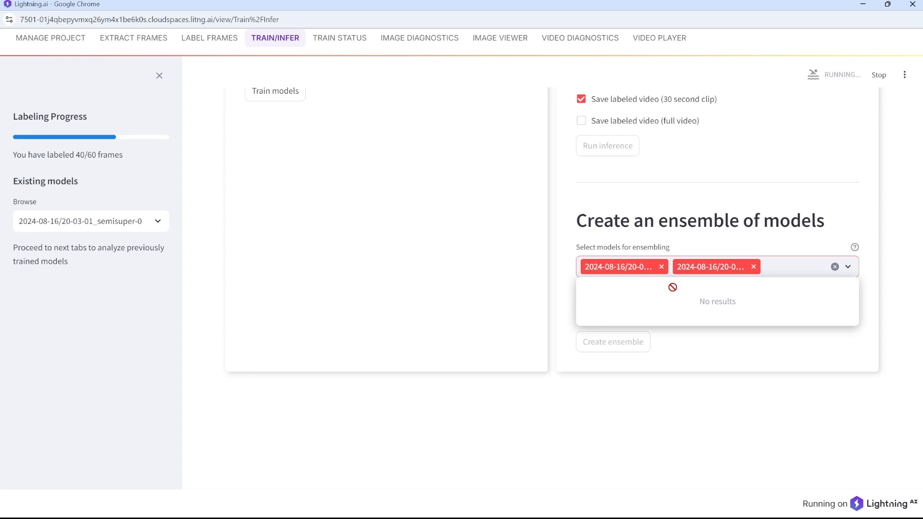
pyautogui.click(698, 246)
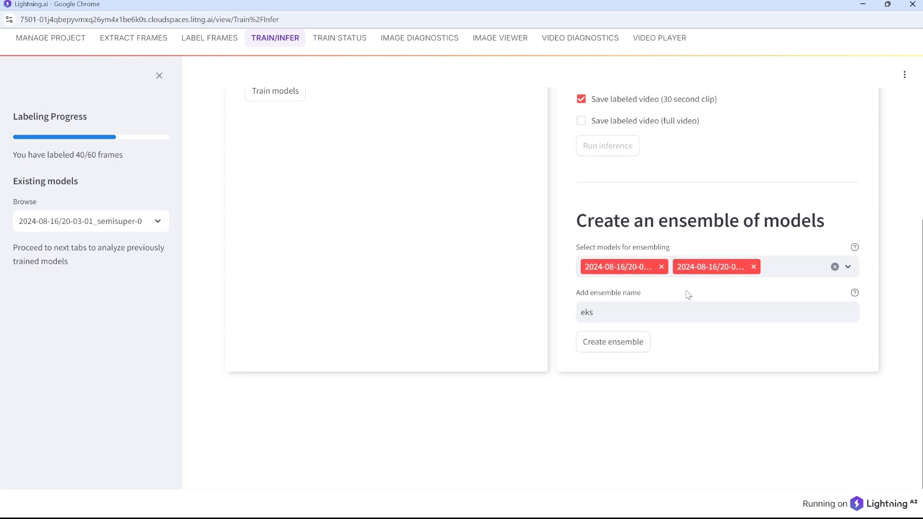
# Name the ensemble super_semisuper_eks and create it.
pyautogui.click(640, 315)
pyautogui.hotkey('ctrl', 'a')
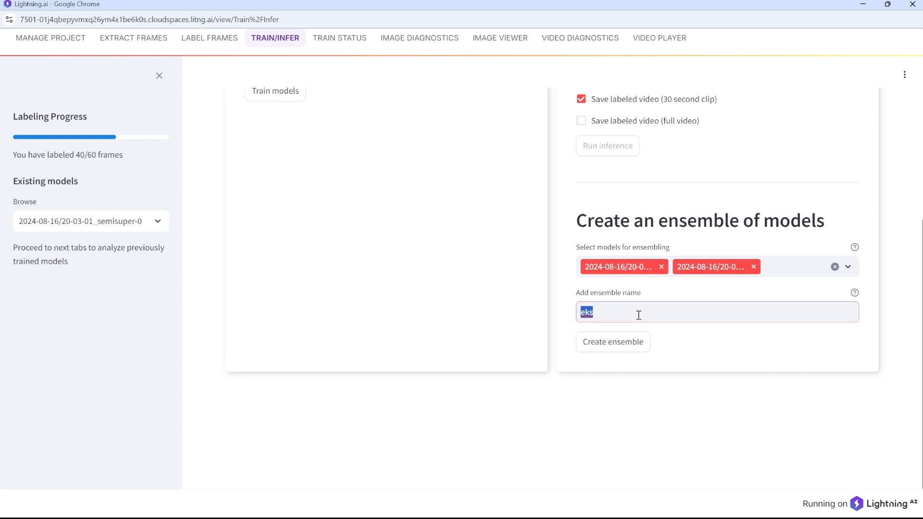
pyautogui.write('super')
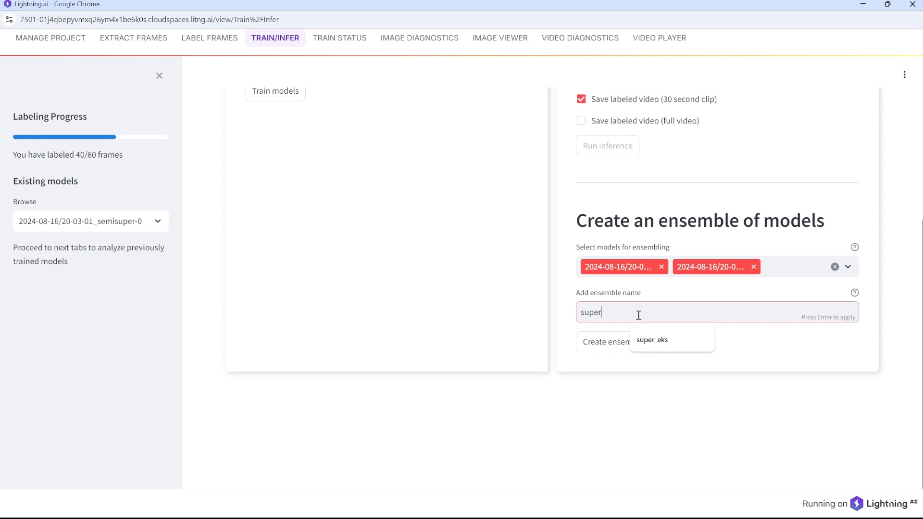
pyautogui.write('_semi')
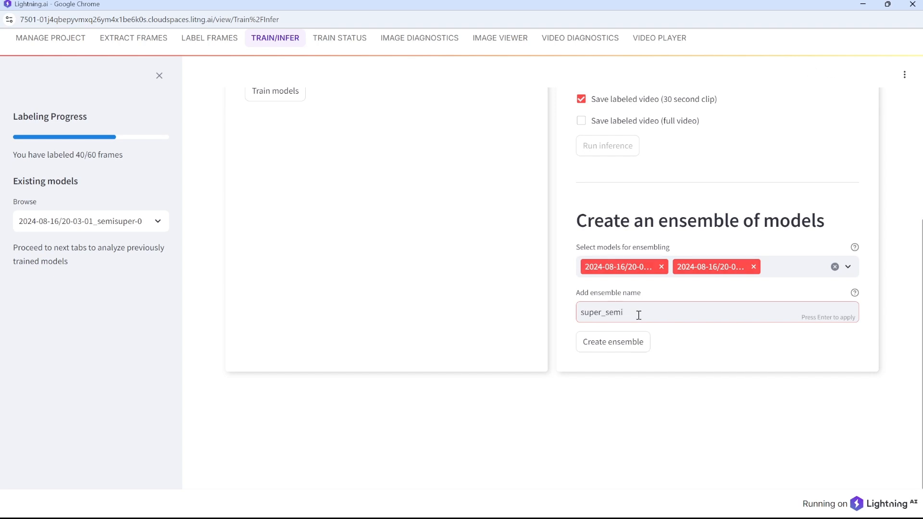
pyautogui.write('super_eks')
pyautogui.press('Return')
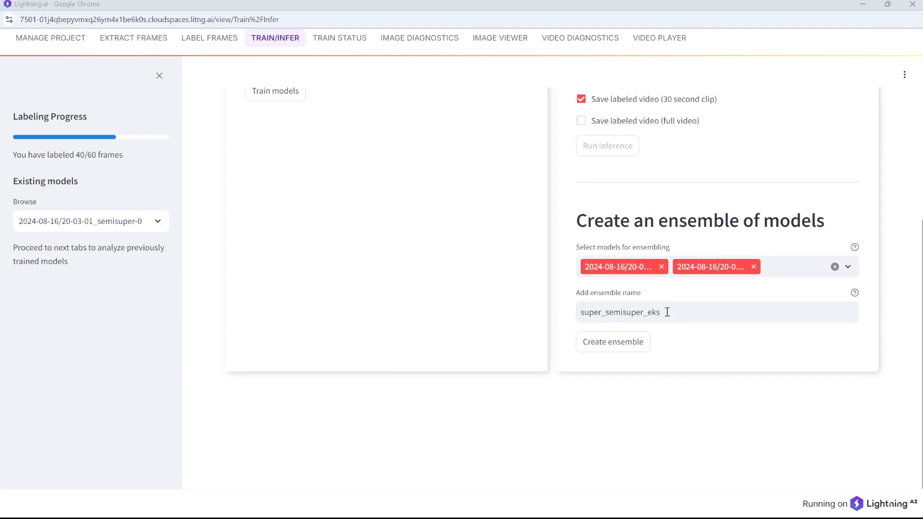
pyautogui.click(645, 345)
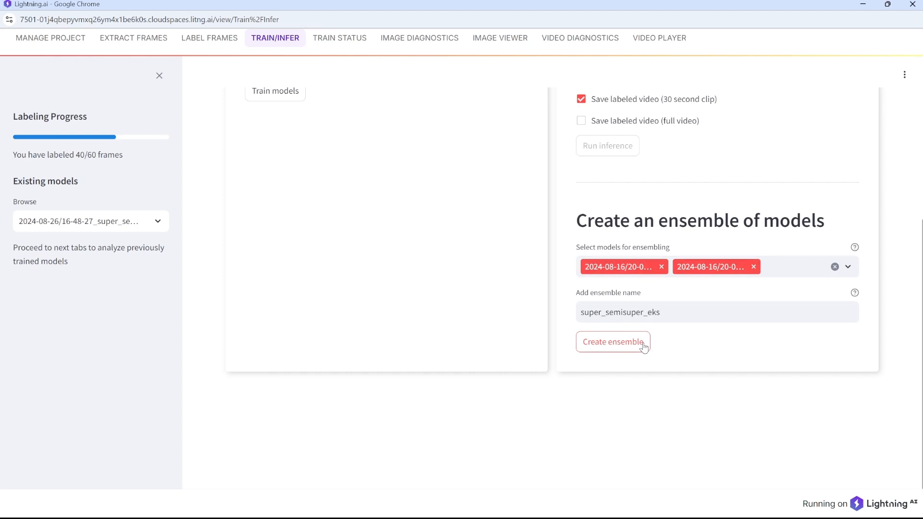
pyautogui.click(644, 346)
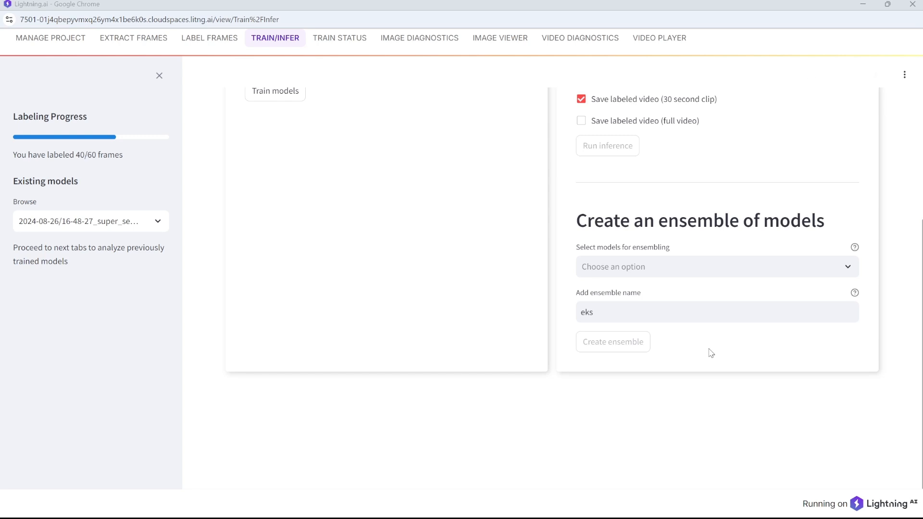
# Choose the super_semisuper_eks ensemble as the model for predicting on new videos and rerun the page.
pyautogui.scroll(5, 712, 353)
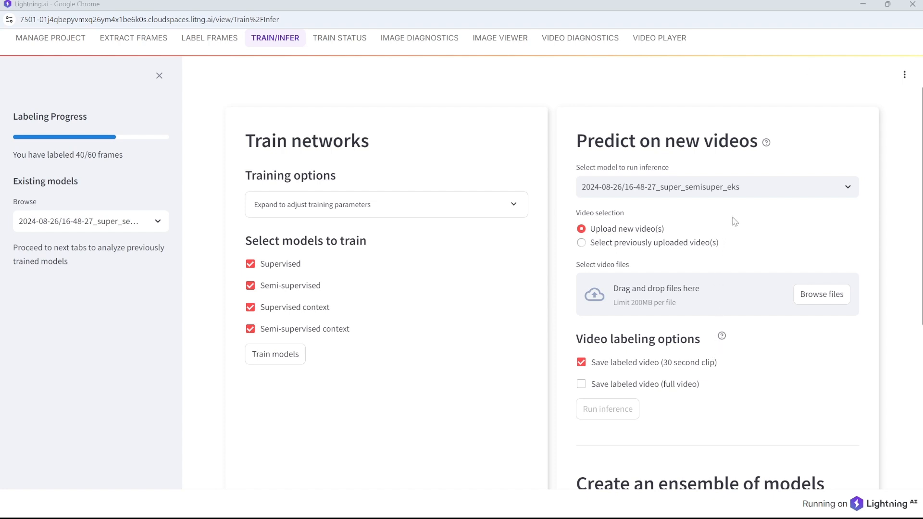
pyautogui.click(766, 186)
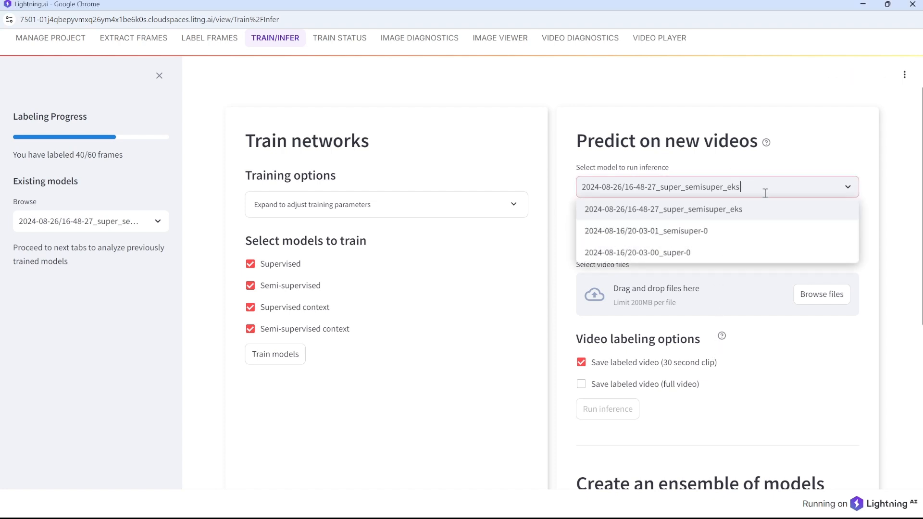
pyautogui.click(762, 210)
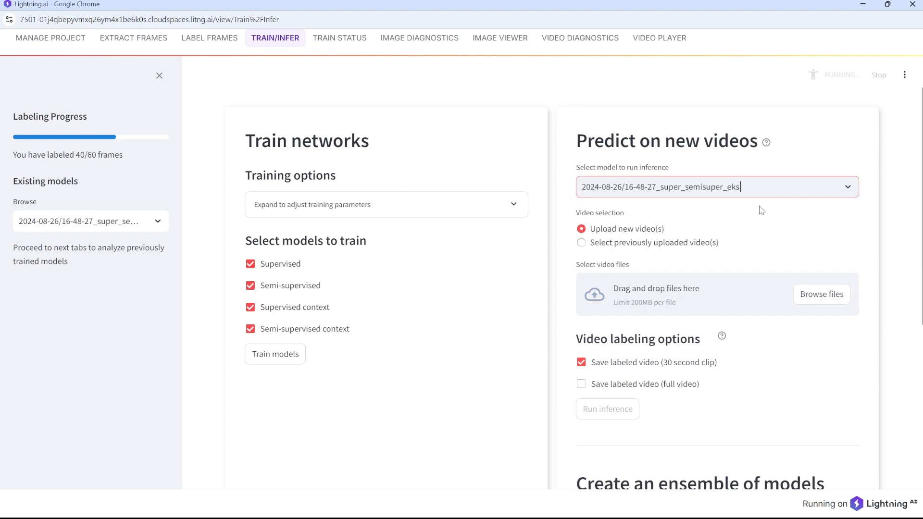
pyautogui.click(907, 76)
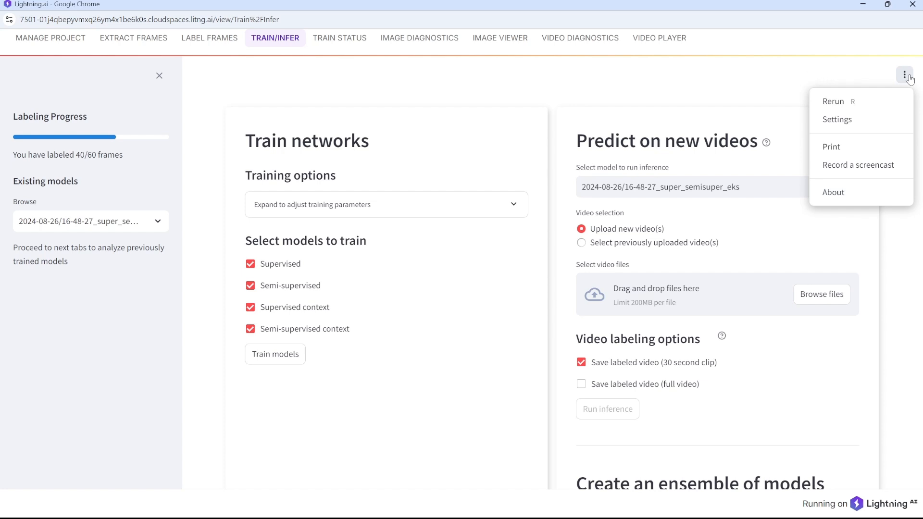
pyautogui.click(872, 102)
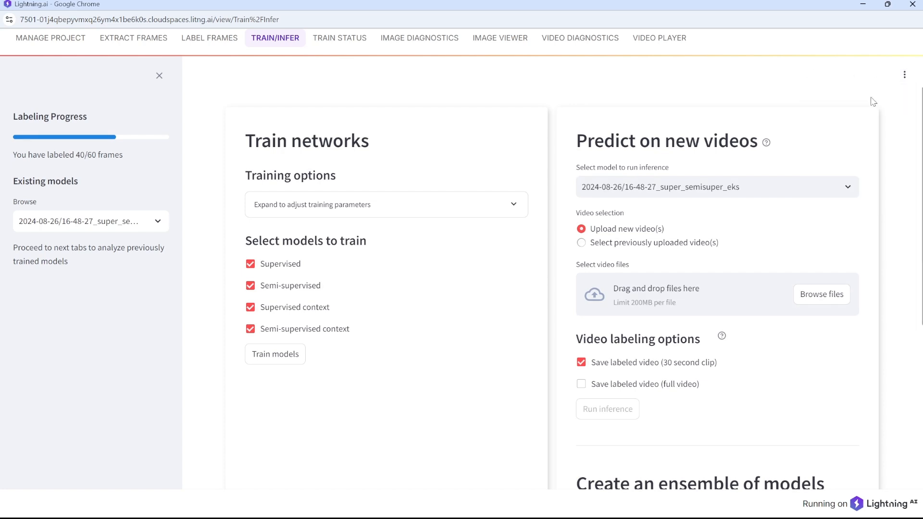
# Use a previously uploaded video for inference and pick test_vid.mp4.
pyautogui.click(580, 245)
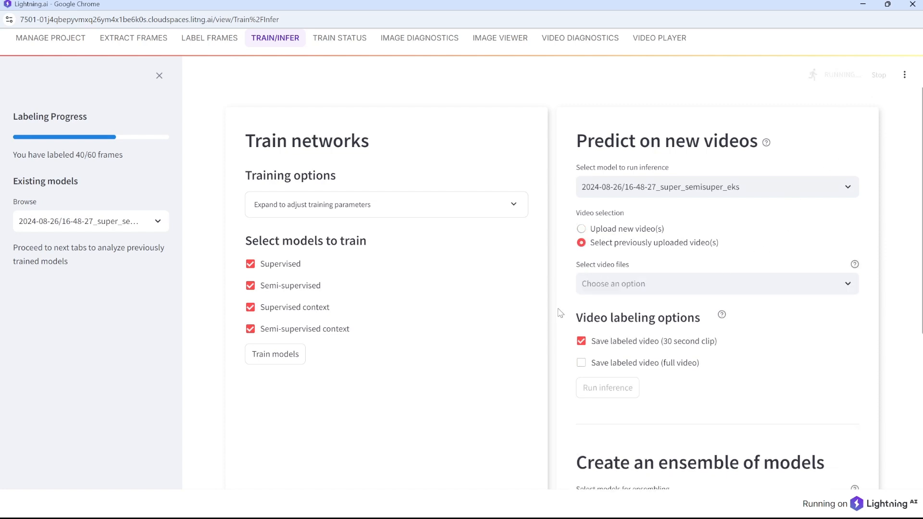
pyautogui.click(597, 288)
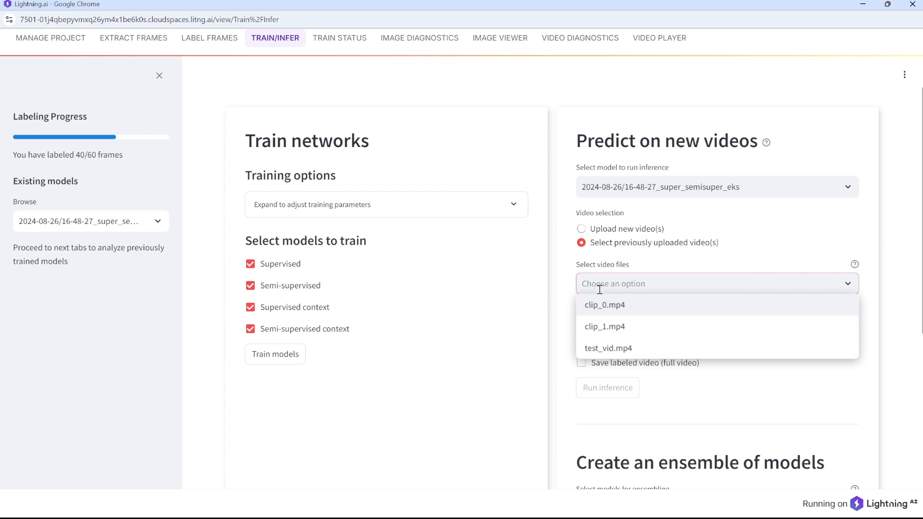
pyautogui.click(607, 350)
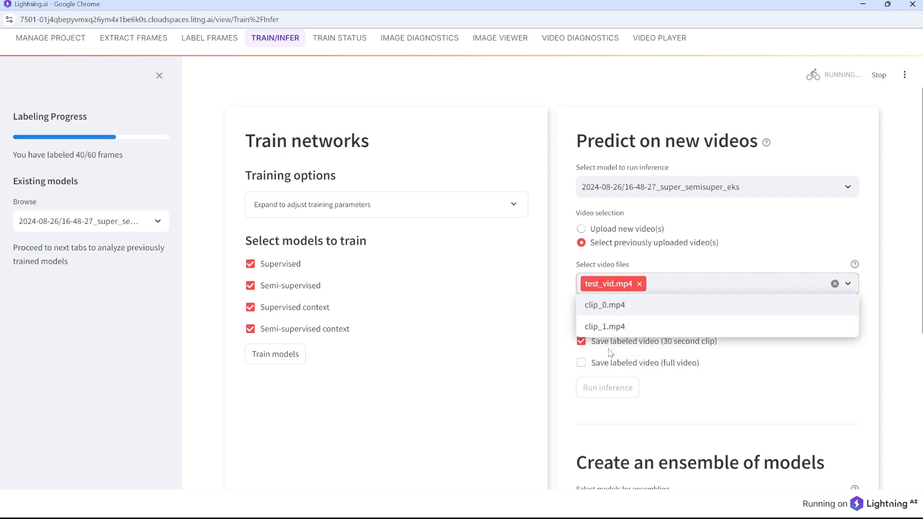
pyautogui.click(682, 284)
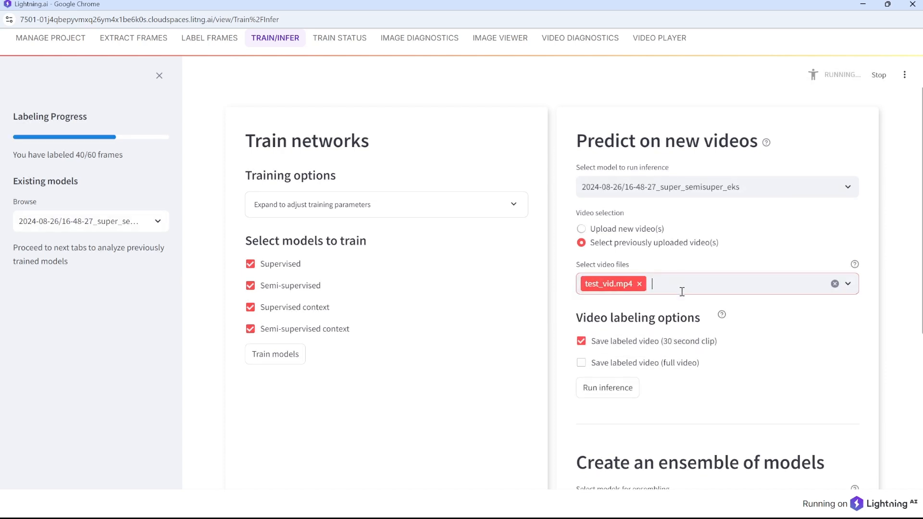
# Save the labeled video as the full video instead of the 30 second clip, and run inference.
pyautogui.click(583, 364)
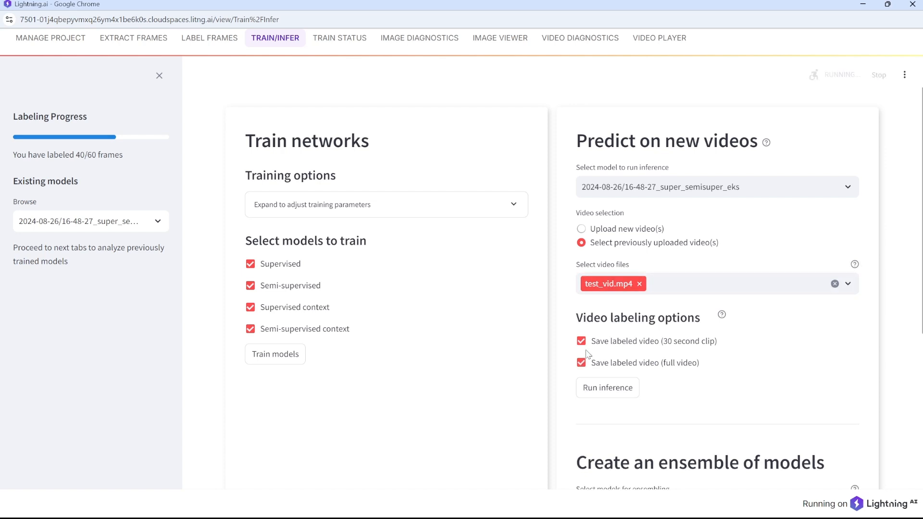
pyautogui.click(582, 342)
pyautogui.click(608, 390)
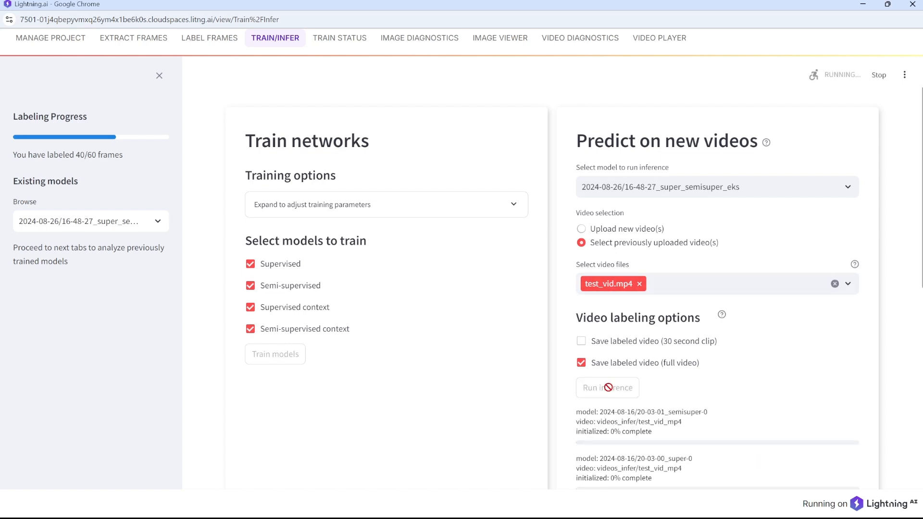
pyautogui.scroll(-1, 608, 388)
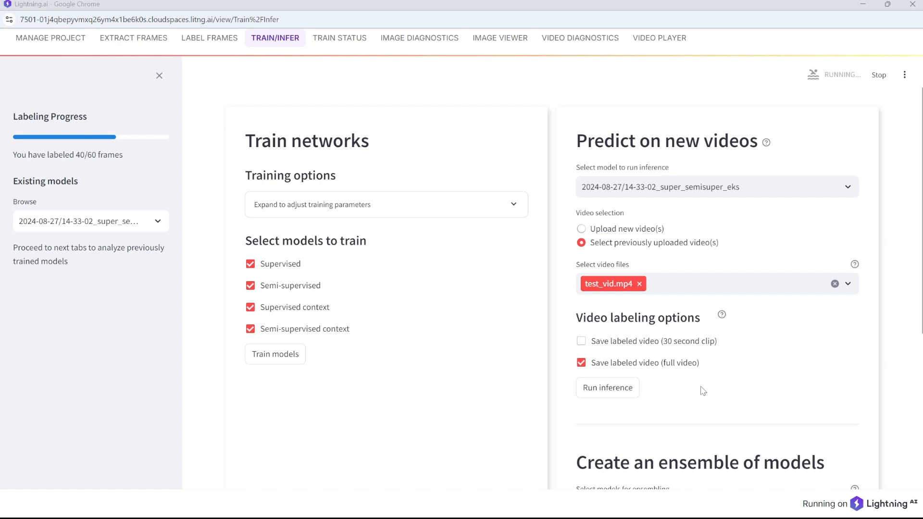
# Load video diagnostics for test_vid with the 14-00-00_super-0 model and the 14-33-02_super_semisuper_eks ensemble.
pyautogui.click(558, 42)
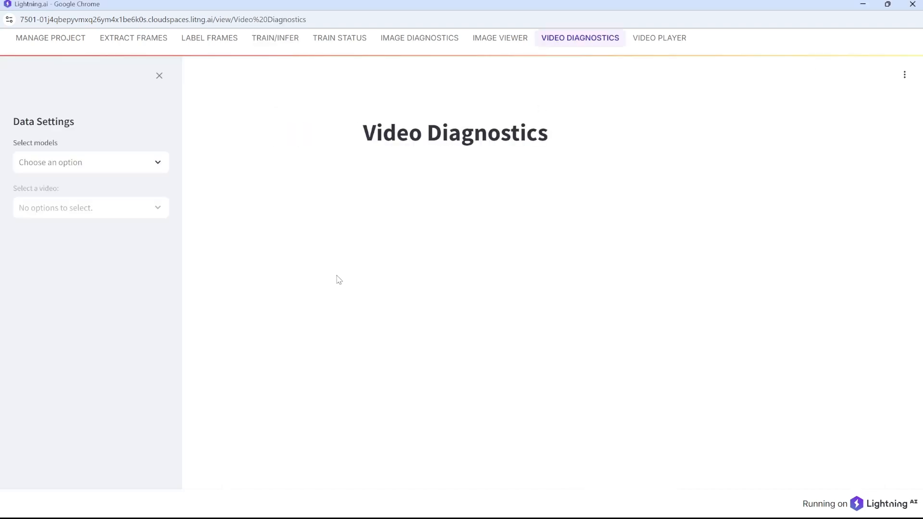
pyautogui.click(150, 165)
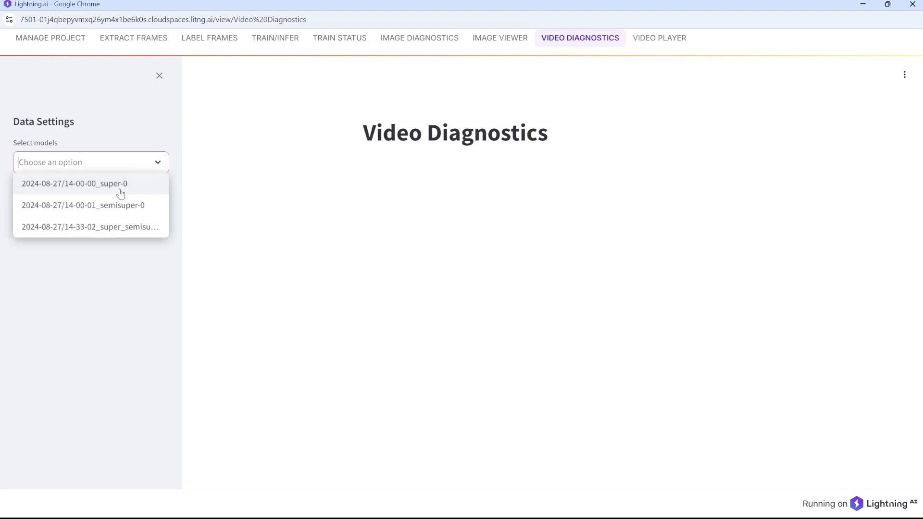
pyautogui.click(120, 189)
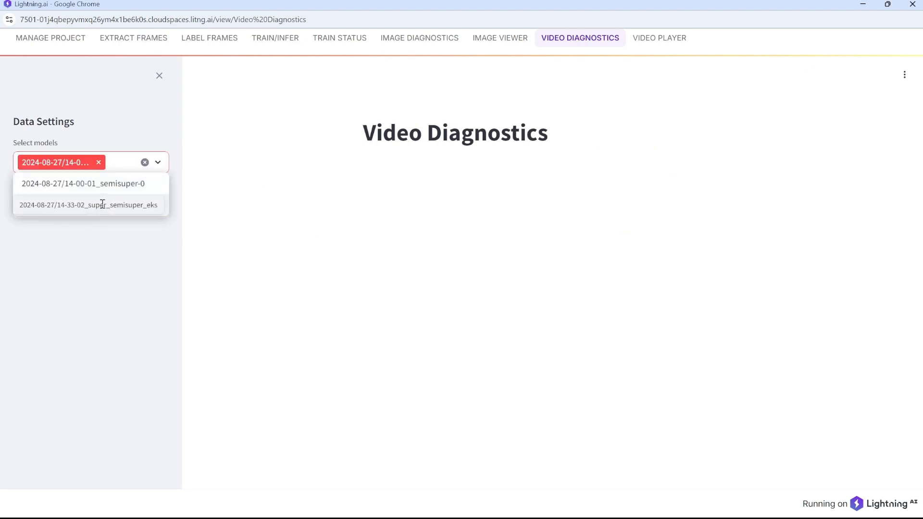
pyautogui.click(103, 204)
pyautogui.click(99, 309)
pyautogui.click(111, 227)
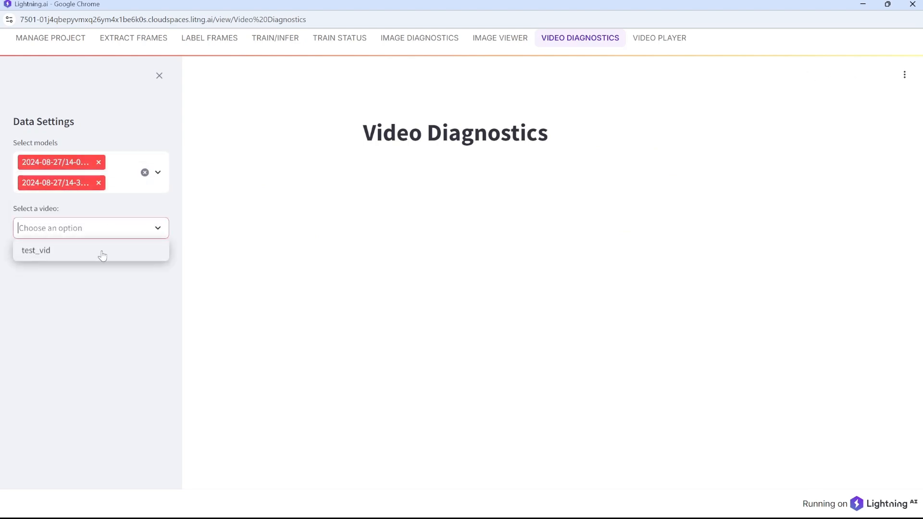
pyautogui.click(102, 253)
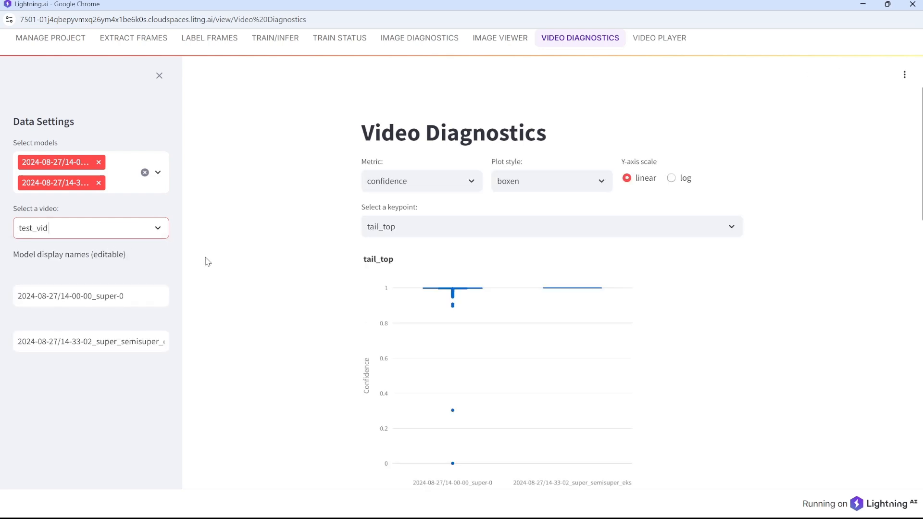
# Set the diagnostics plot's metric to temporal norm and its keypoint to mean.
pyautogui.click(398, 185)
pyautogui.click(409, 267)
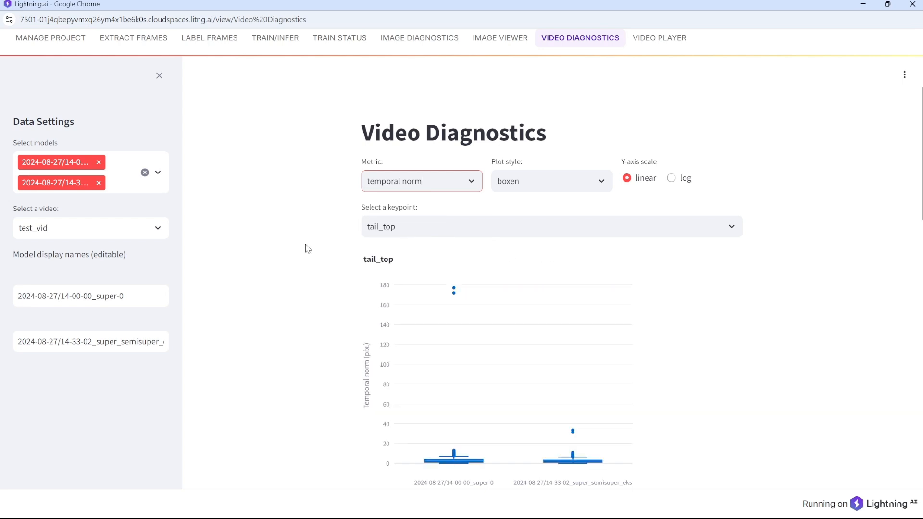
pyautogui.scroll(-1, 307, 249)
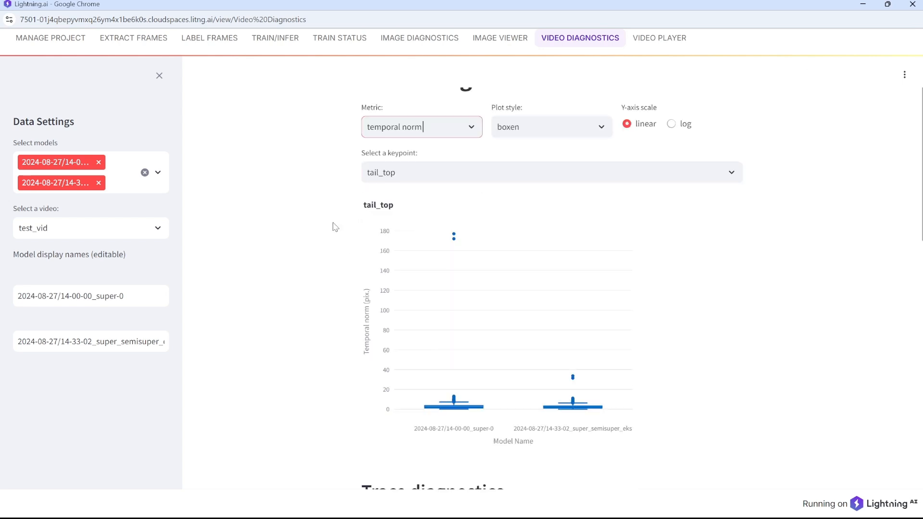
pyautogui.click(369, 174)
pyautogui.click(380, 281)
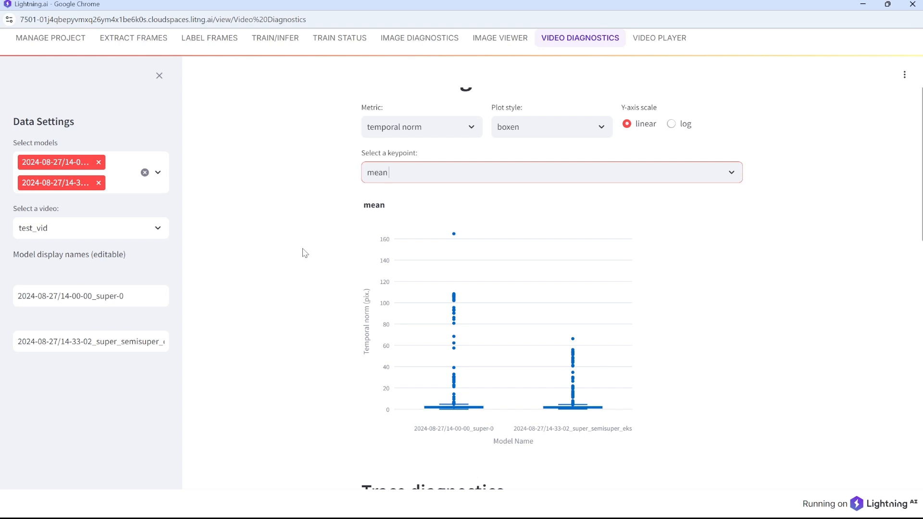
# Examine the trace diagnostics of the tail_top keypoint, comparing both models' errors, coordinates and confidence over the frames.
pyautogui.scroll(-8, 305, 253)
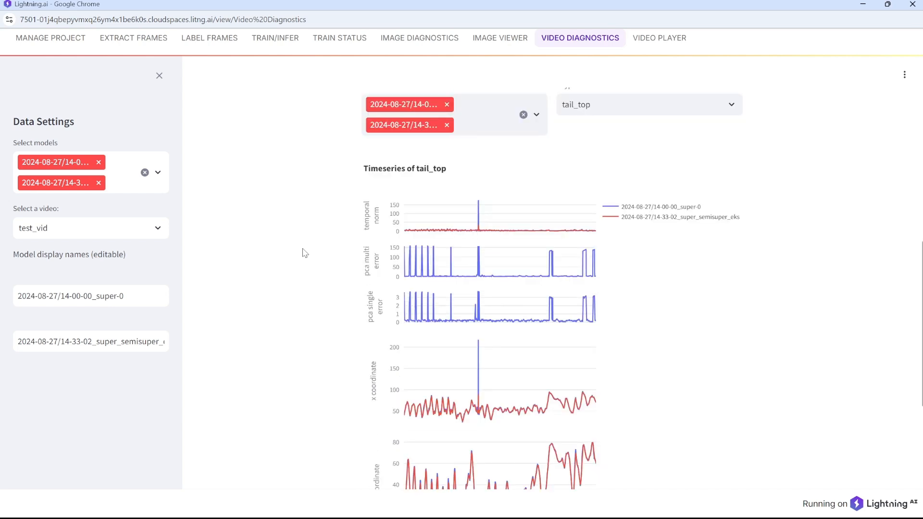
pyautogui.click(632, 106)
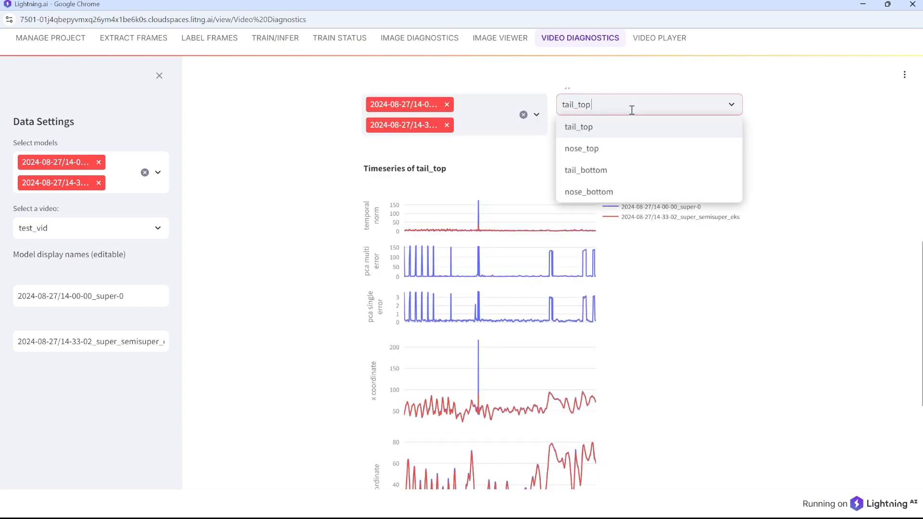
pyautogui.click(628, 127)
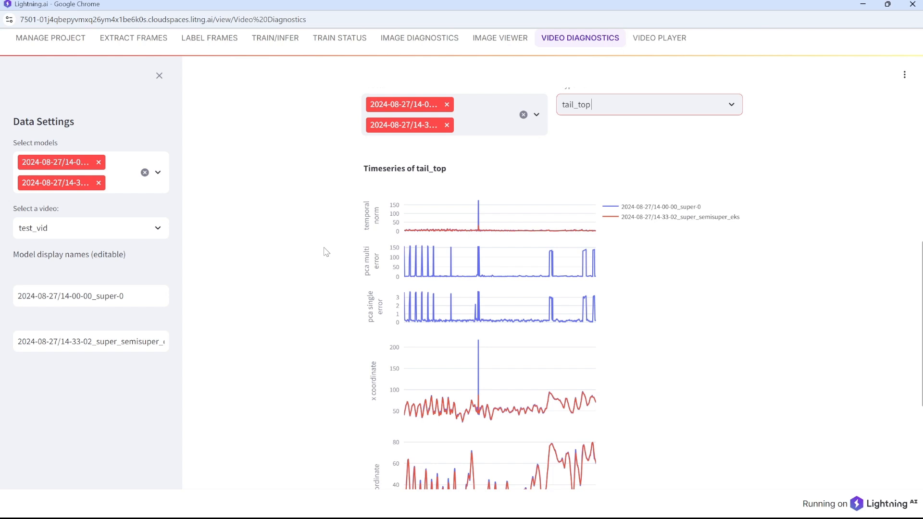
pyautogui.scroll(-2, 326, 252)
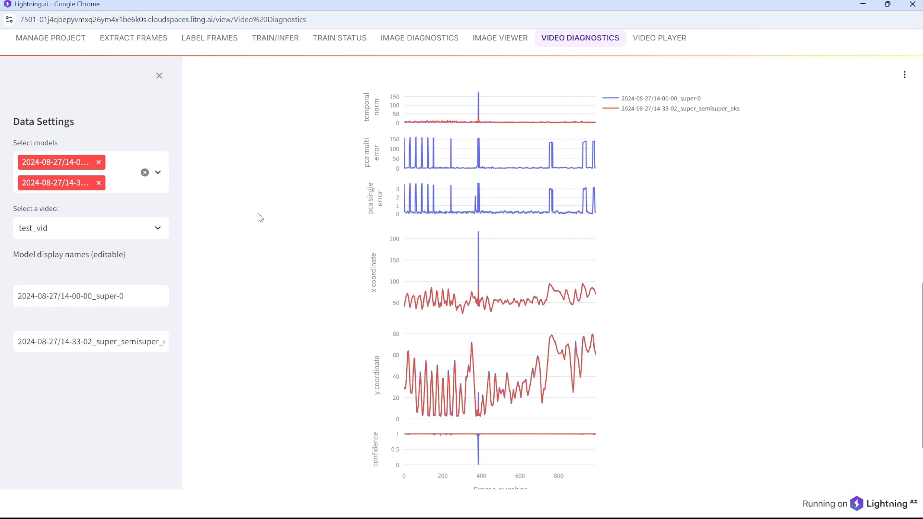
pyautogui.scroll(-2, 260, 218)
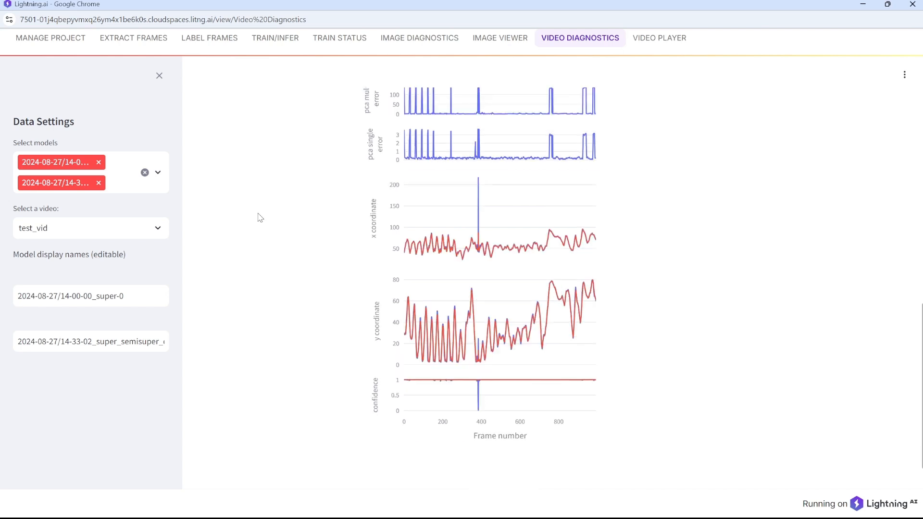